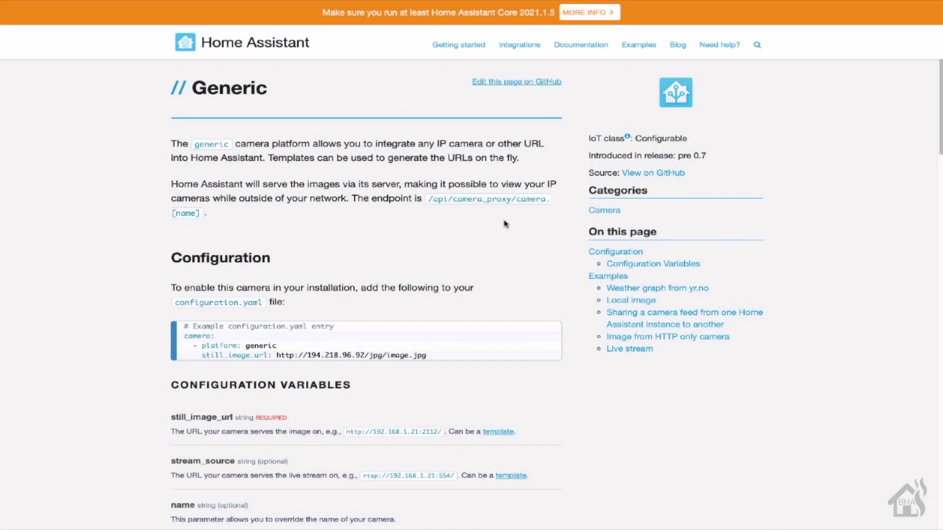
pyautogui.scroll(-3, 506, 225)
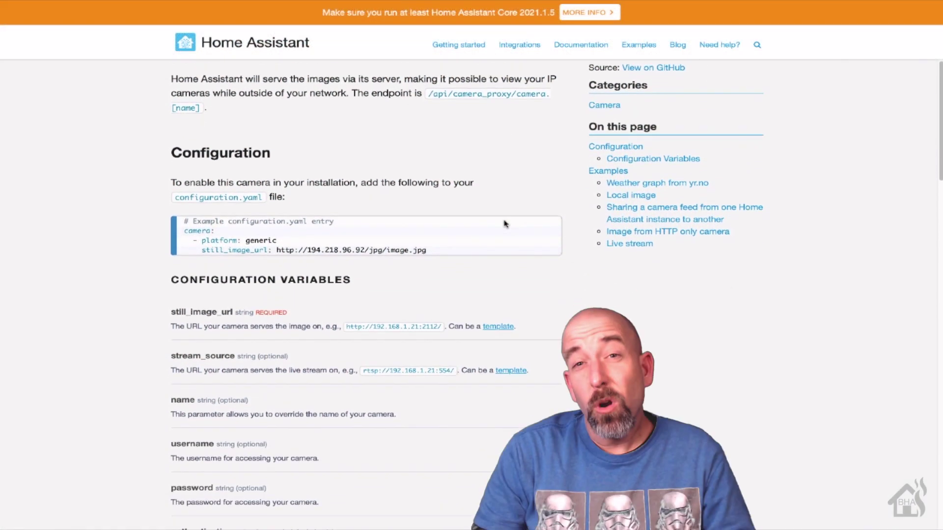
pyautogui.scroll(-3, 506, 224)
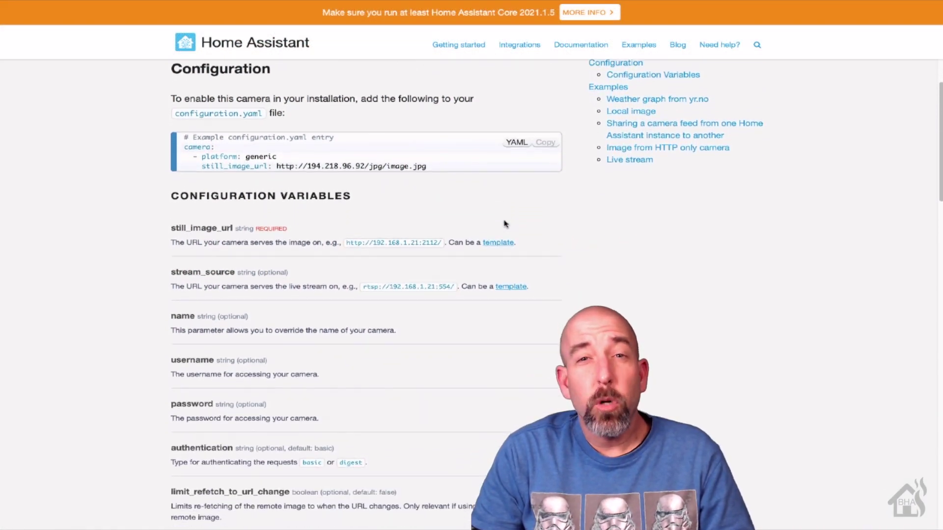
pyautogui.scroll(-3, 506, 224)
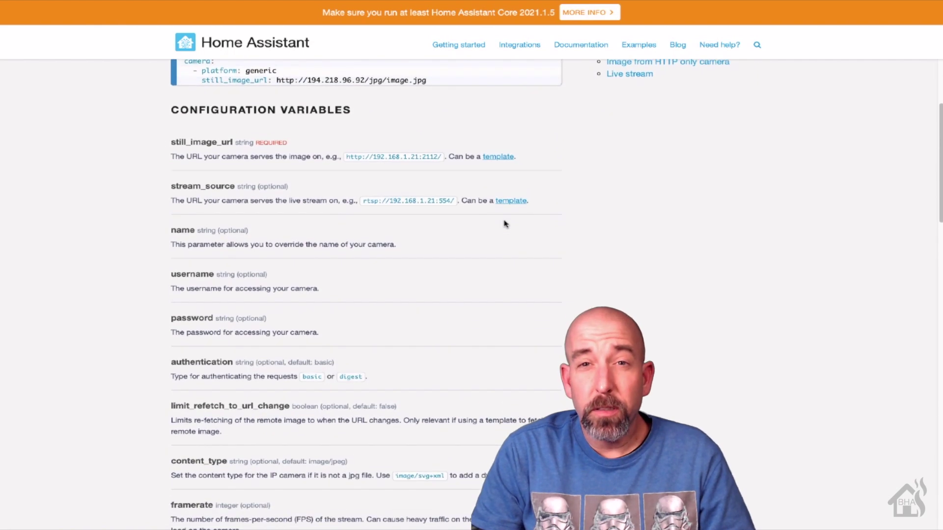
pyautogui.scroll(-2, 506, 224)
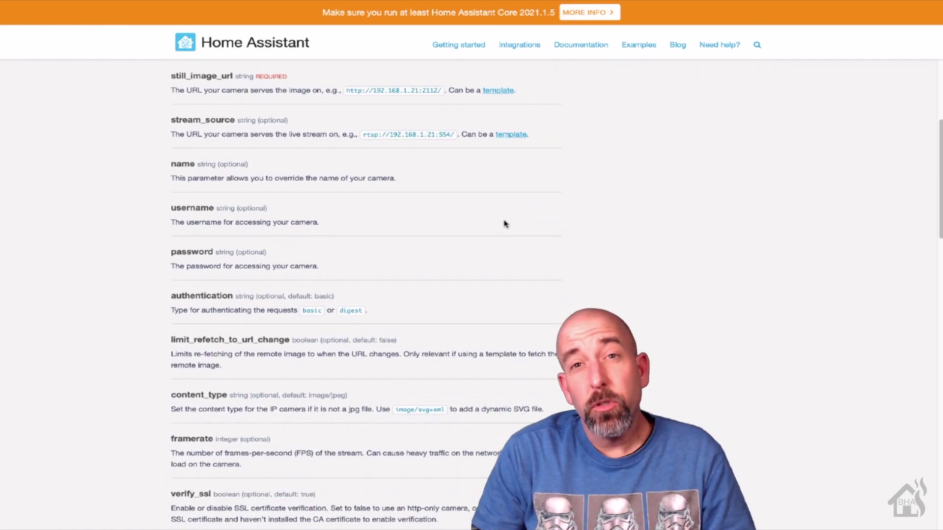
pyautogui.scroll(-3, 505, 224)
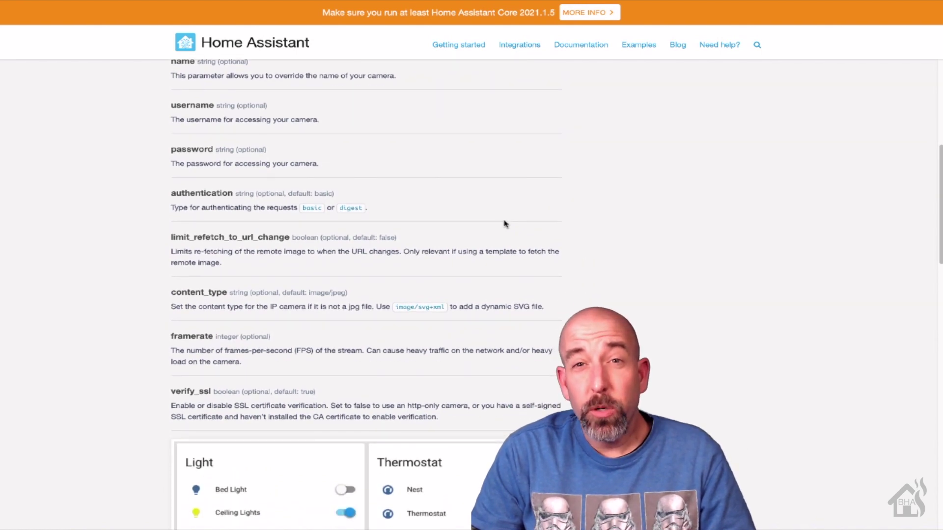
pyautogui.scroll(-2, 506, 224)
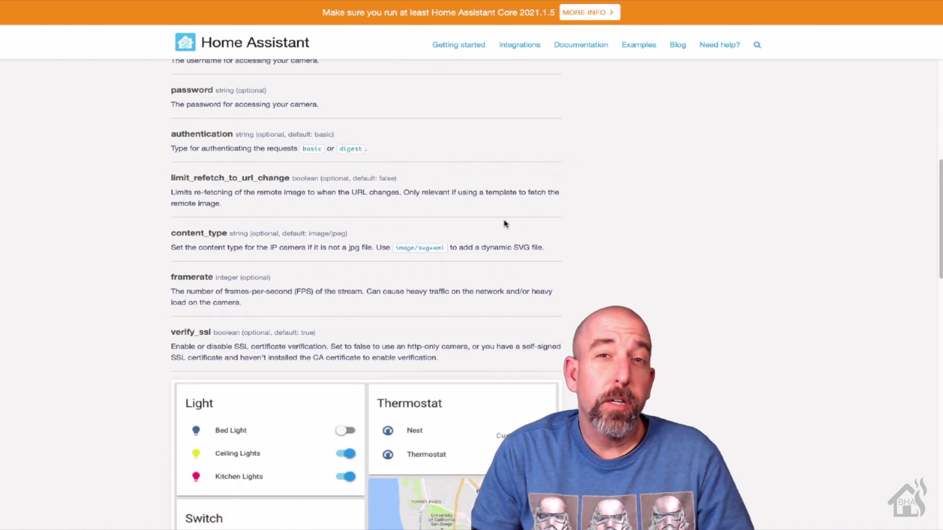
pyautogui.scroll(-3, 506, 225)
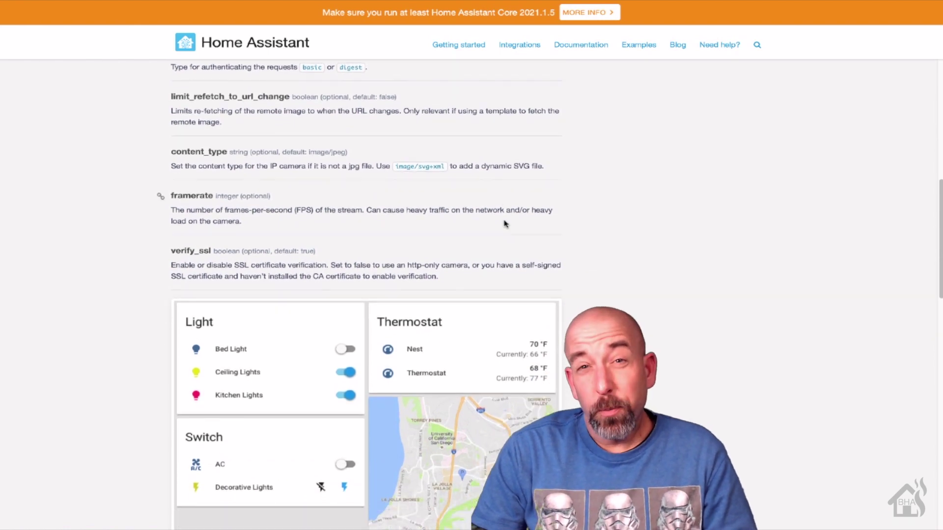
pyautogui.scroll(-3, 506, 225)
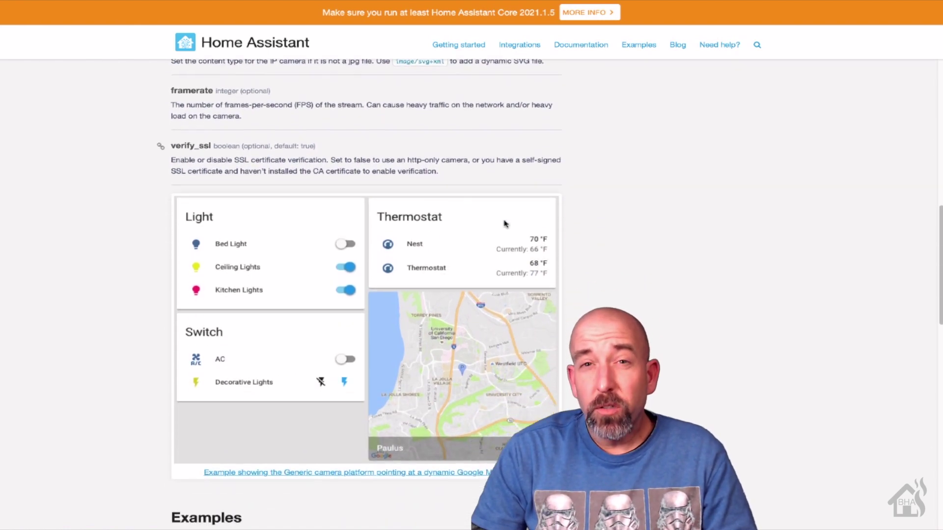
pyautogui.scroll(-1, 506, 224)
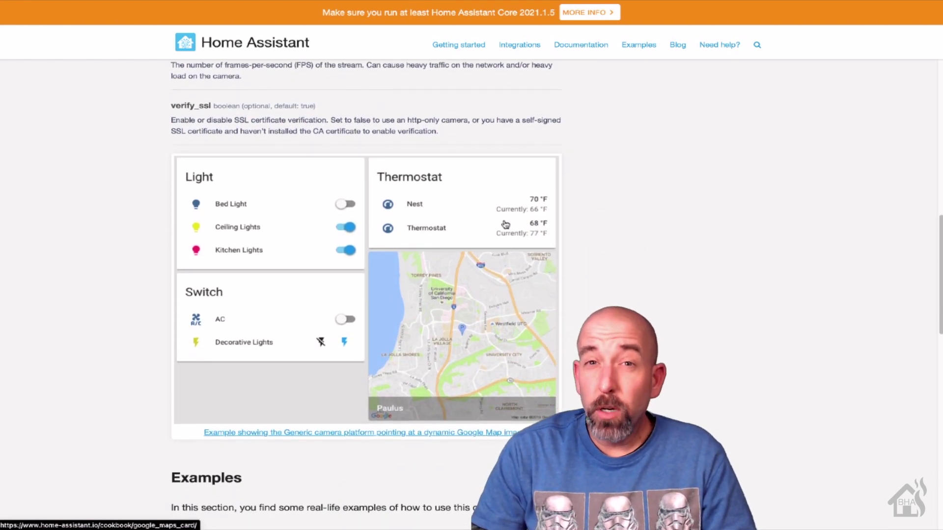
pyautogui.scroll(-3, 506, 224)
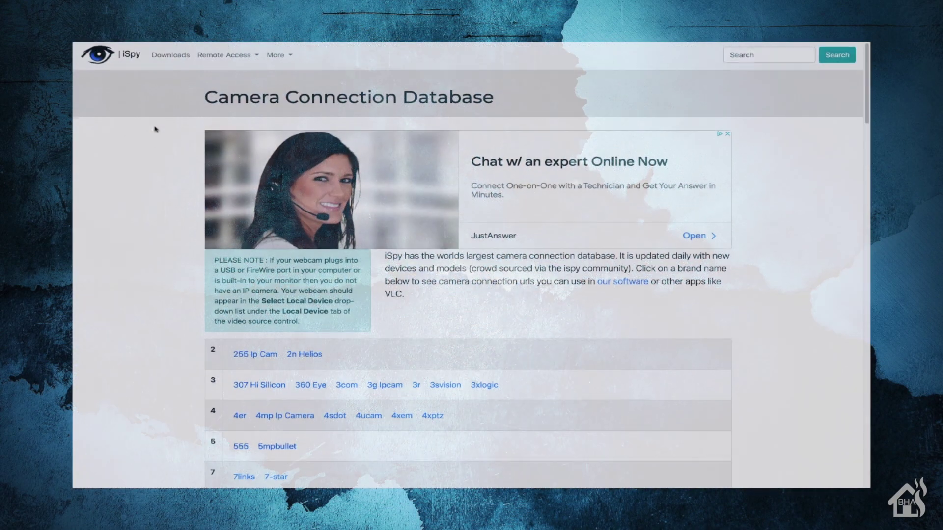
# - Scroll the iSpy Connect brand list down to the L row and open the Laview camera URL page
pyautogui.scroll(-2, 154, 127)
pyautogui.scroll(-1, 155, 129)
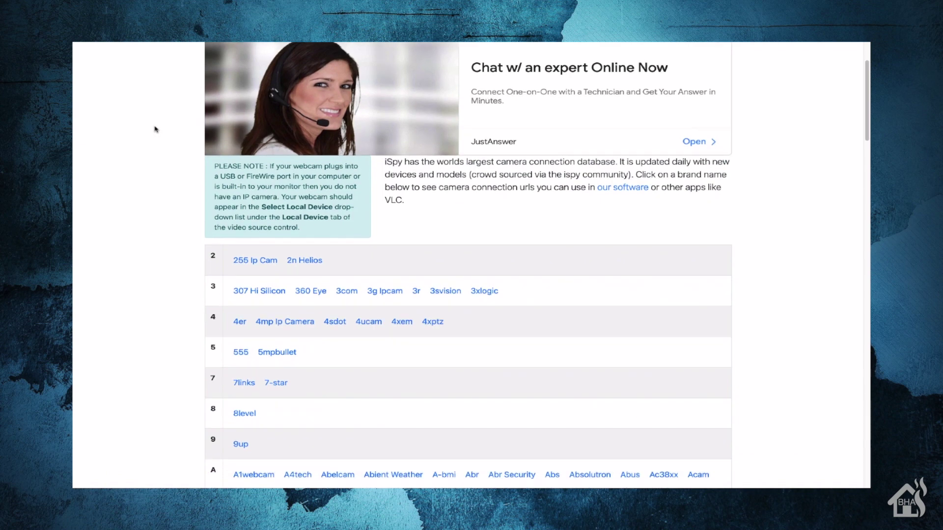
pyautogui.scroll(-1, 156, 130)
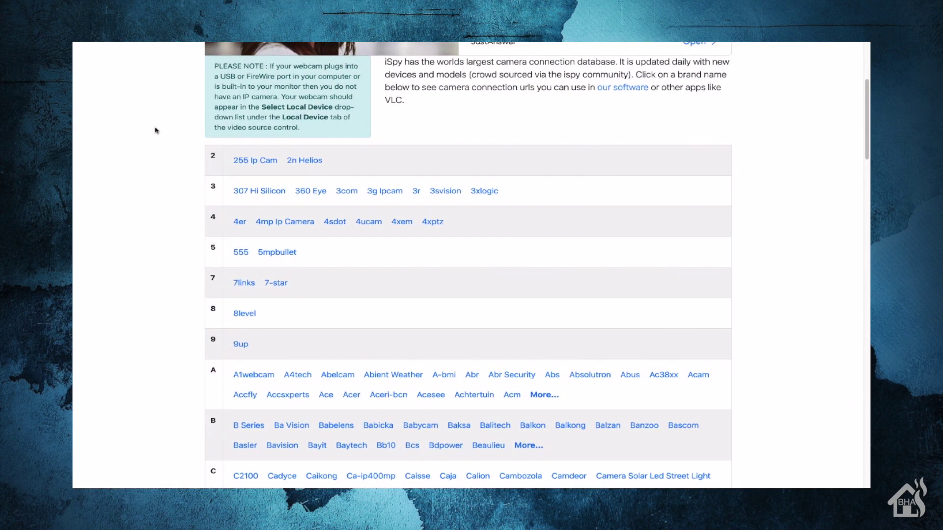
pyautogui.scroll(-1, 156, 130)
pyautogui.scroll(-1, 156, 131)
pyautogui.scroll(-1, 156, 130)
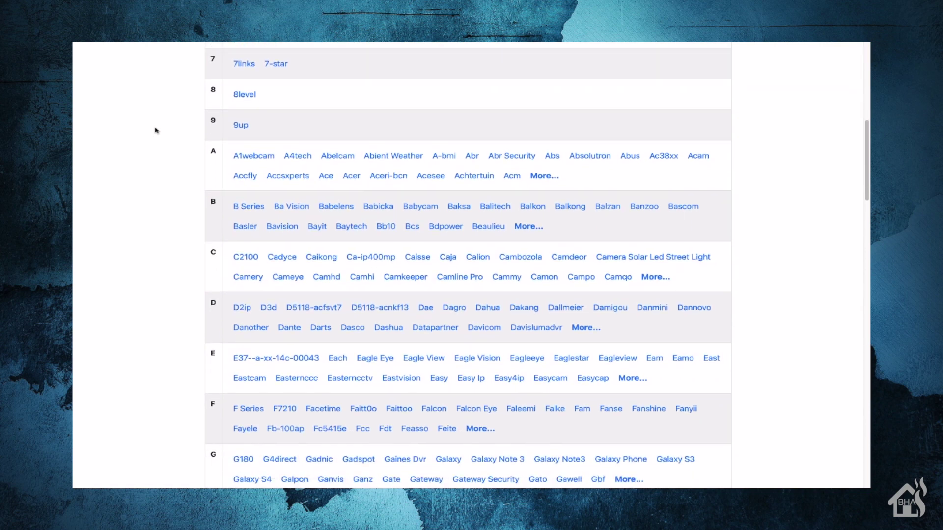
pyautogui.scroll(-3, 157, 131)
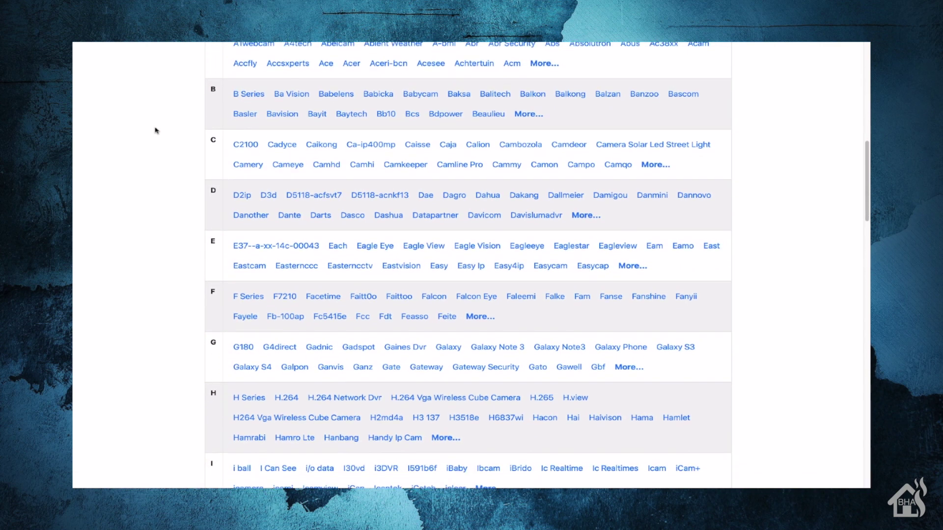
pyautogui.scroll(-2, 156, 130)
pyautogui.scroll(-3, 156, 130)
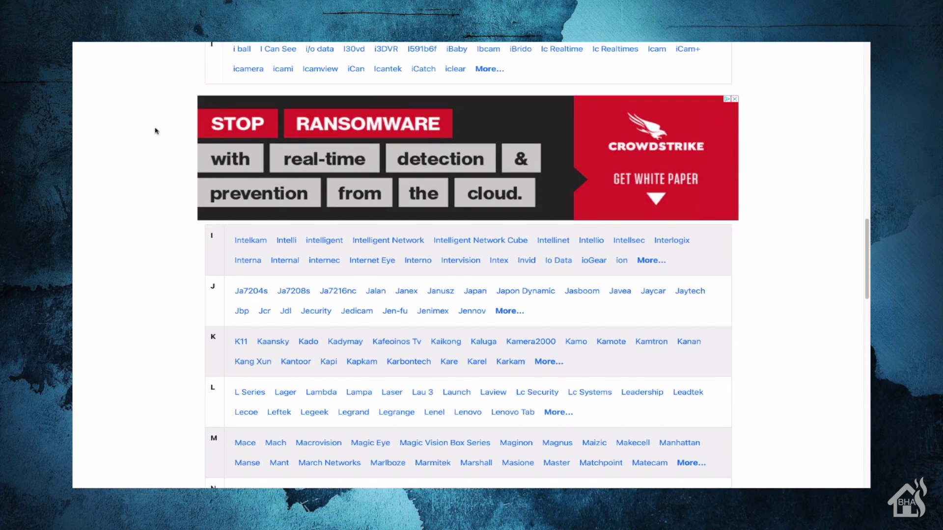
pyautogui.click(490, 395)
pyautogui.scroll(-3, 475, 354)
pyautogui.scroll(-3, 476, 349)
pyautogui.scroll(-3, 477, 352)
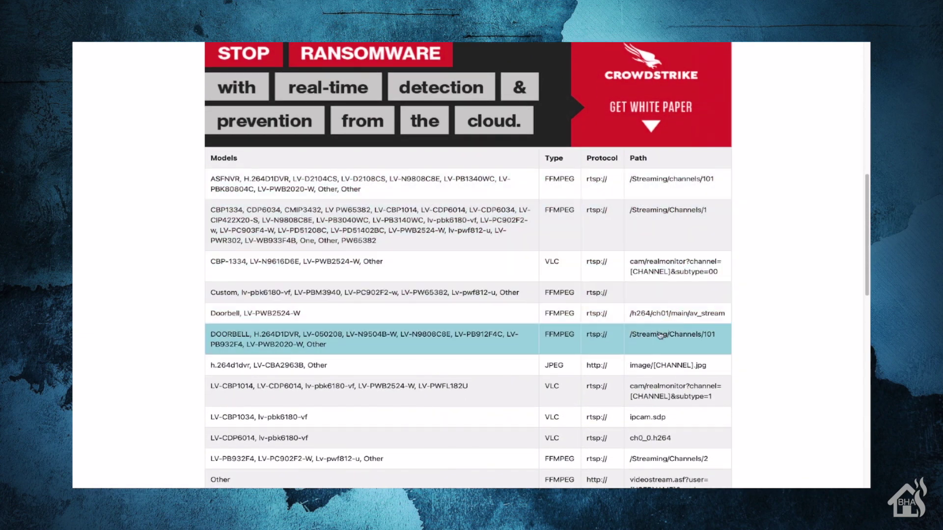
pyautogui.scroll(-2, 647, 386)
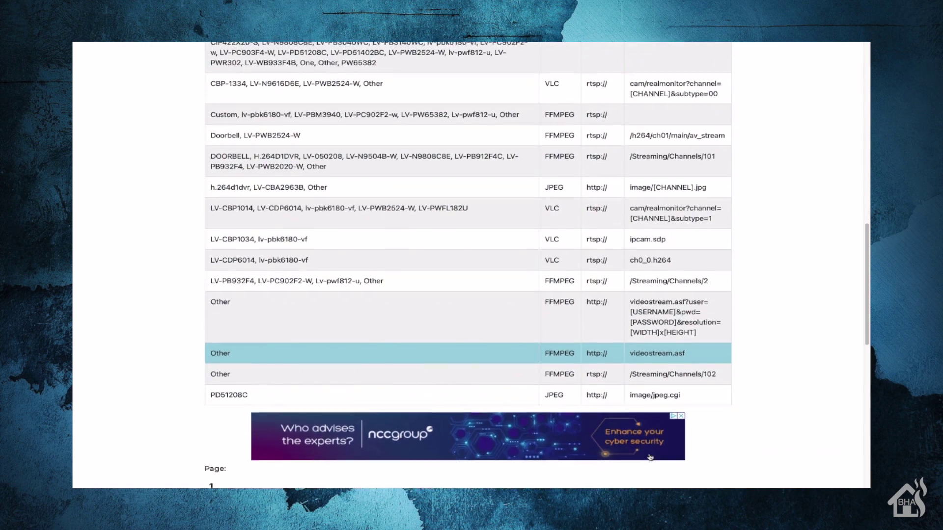
pyautogui.scroll(-3, 650, 458)
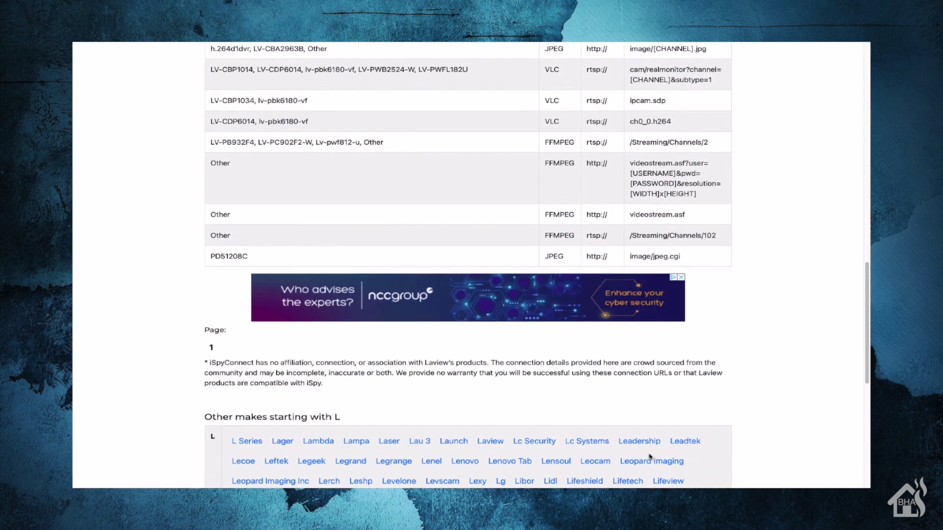
pyautogui.scroll(5, 650, 458)
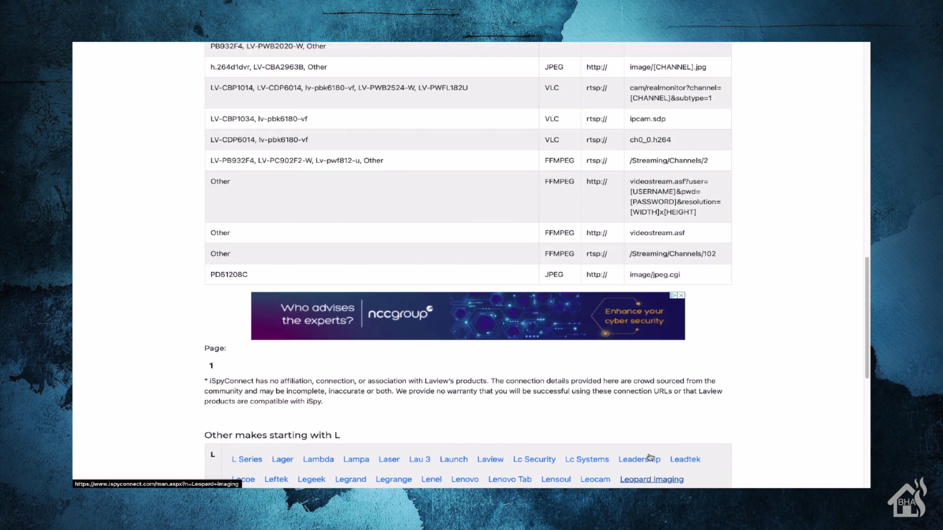
pyautogui.scroll(5, 650, 457)
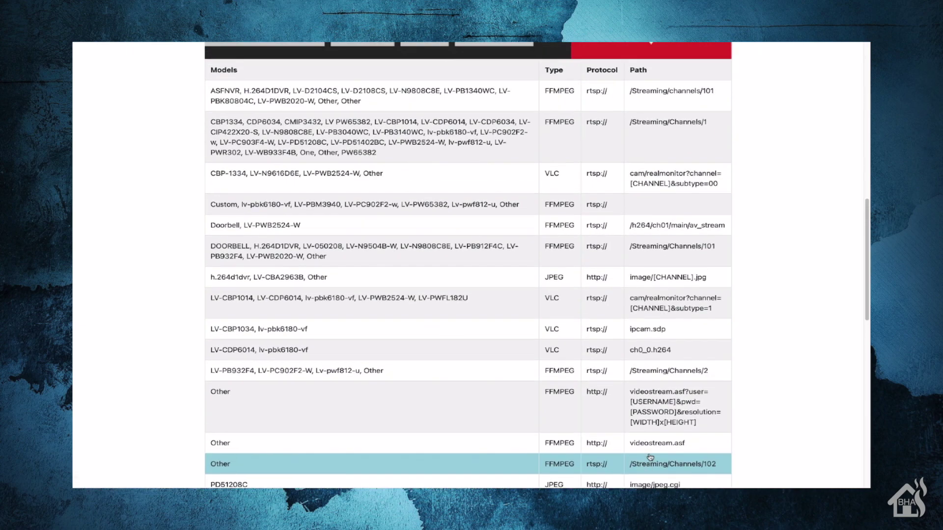
pyautogui.scroll(10, 650, 457)
pyautogui.scroll(-4, 650, 456)
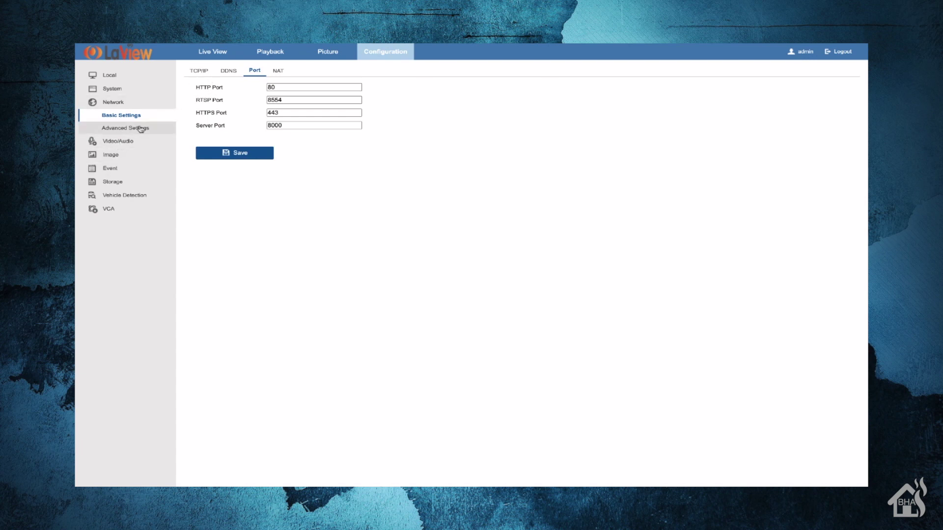
# - Go to System > User Management in the LaView camera web interface to view its user accounts
pyautogui.click(117, 90)
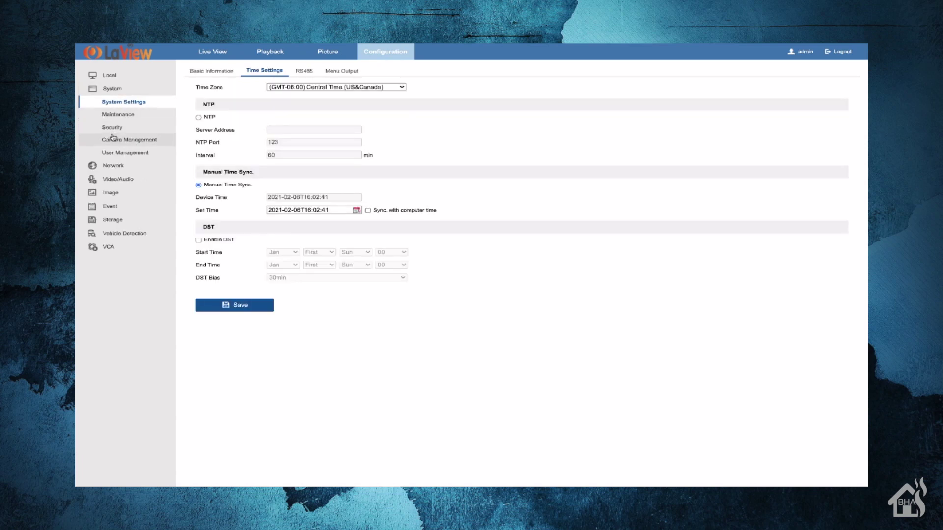
pyautogui.click(113, 156)
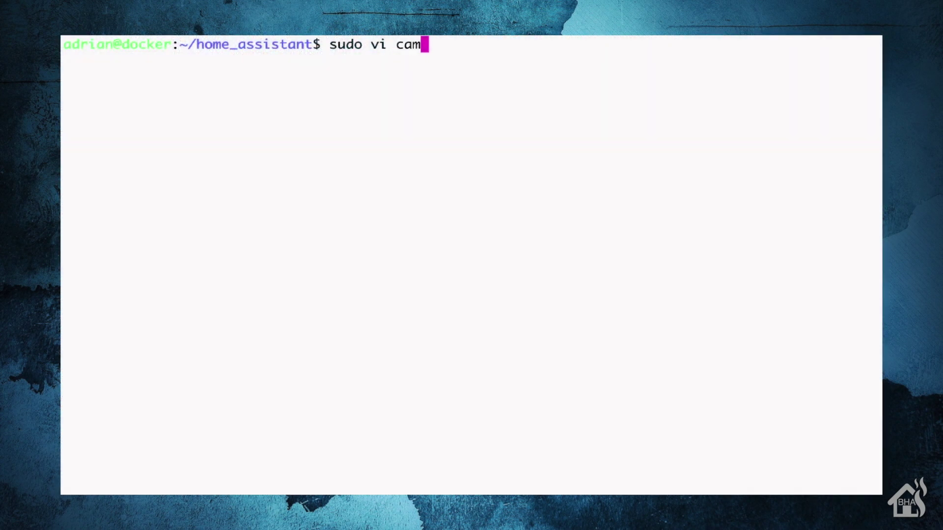
# - Edit cameras.yaml in vi with sudo for the Front Door, Carport and Back Door cameras, then save with :wq!
pyautogui.write('as.yaml')
pyautogui.press('Return')
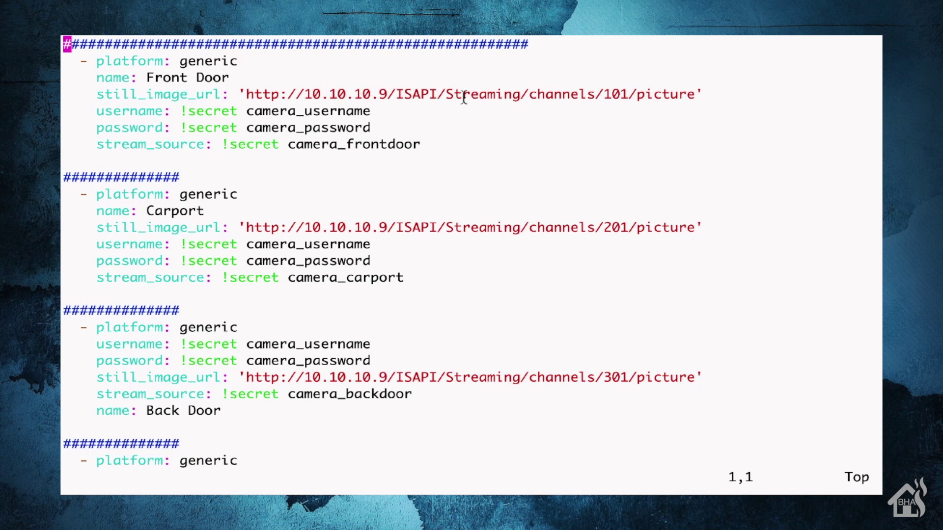
pyautogui.write(':wq!')
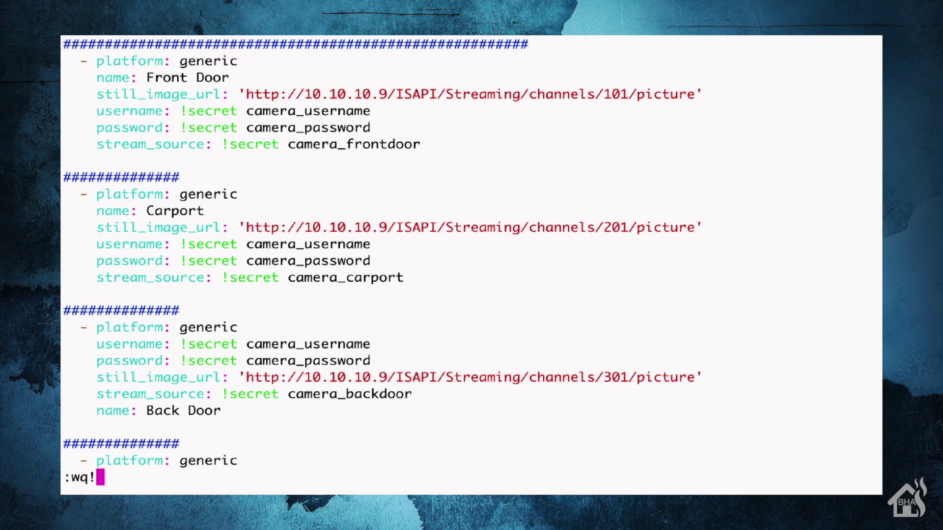
pyautogui.press('Return')
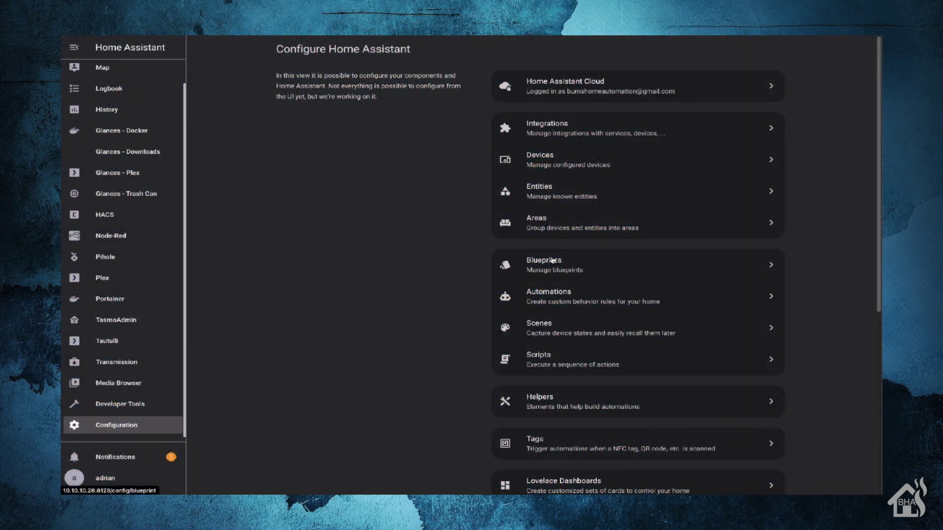
# - Run Check Configuration under Server Controls, then reload the Generic IP Camera entities
pyautogui.scroll(-4, 553, 260)
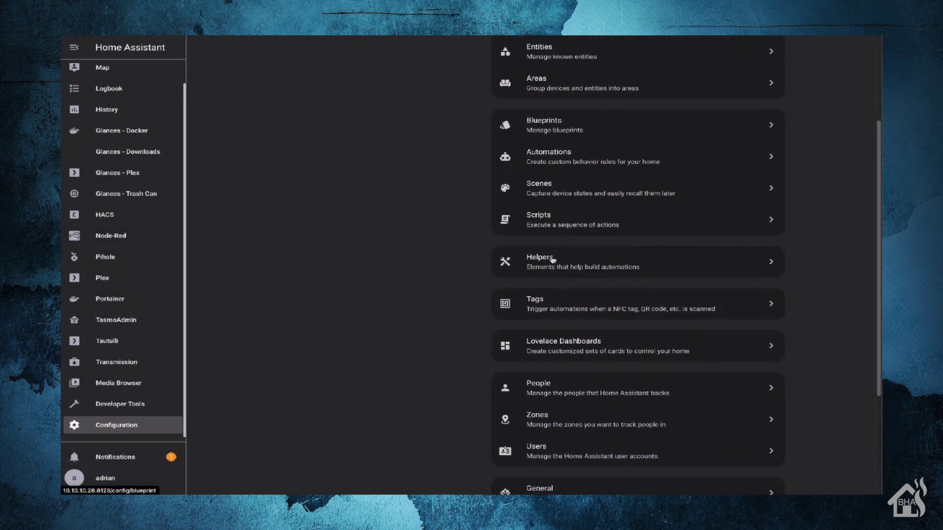
pyautogui.scroll(-2, 553, 260)
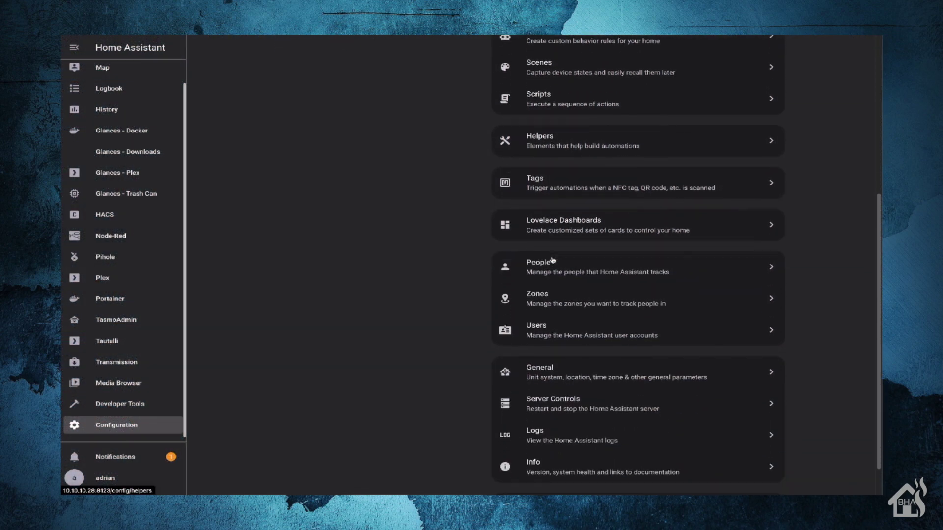
pyautogui.click(559, 406)
pyautogui.scroll(-1, 530, 338)
pyautogui.click(640, 154)
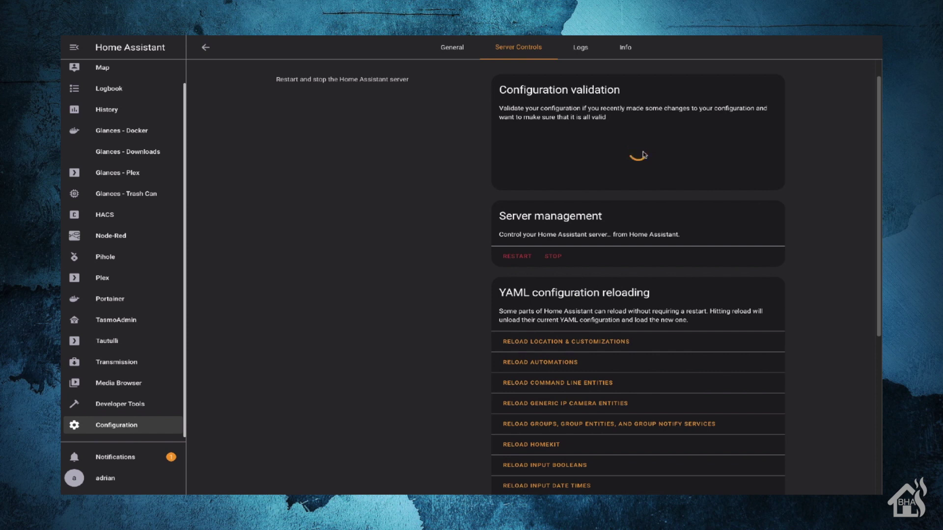
pyautogui.scroll(-3, 644, 155)
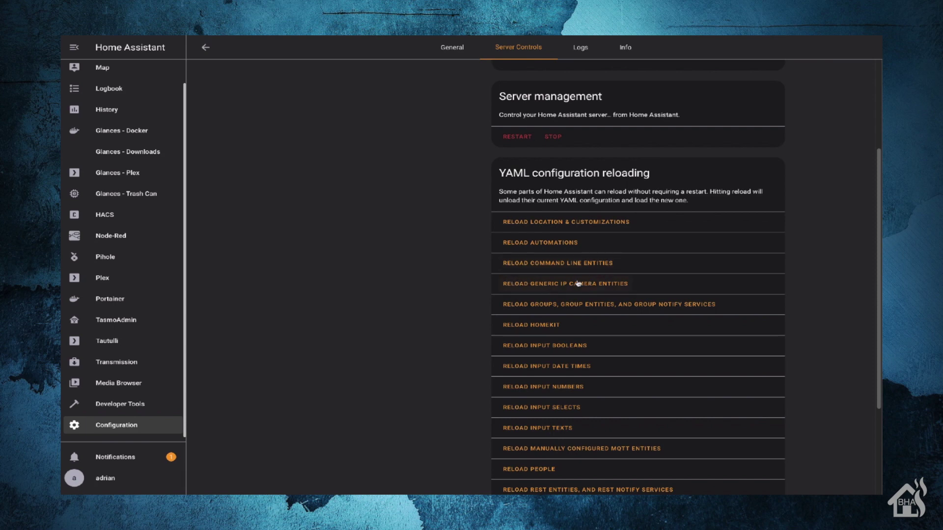
pyautogui.click(516, 285)
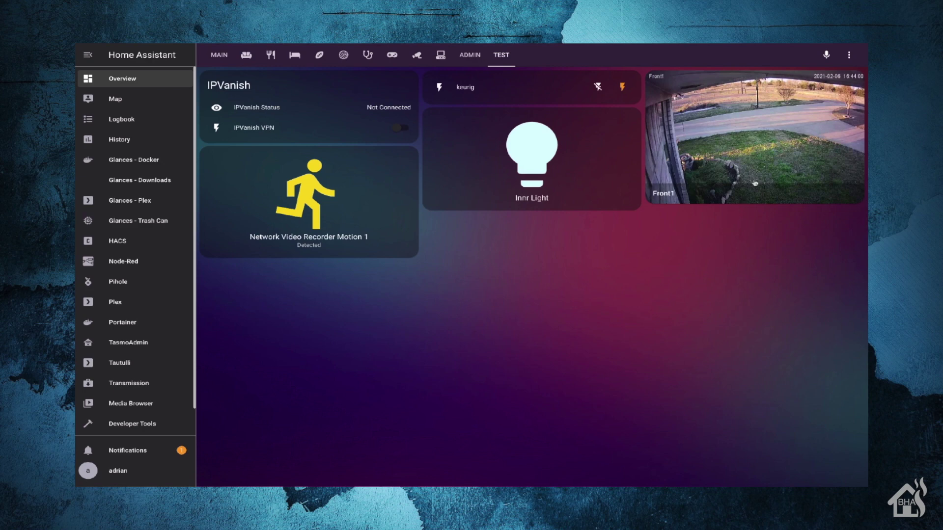
pyautogui.click(792, 142)
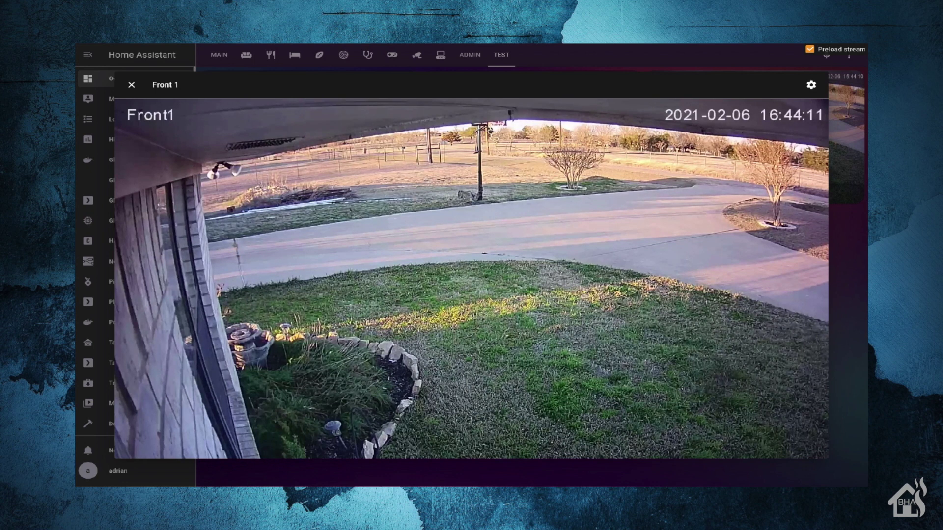
pyautogui.moveTo(725, 173)
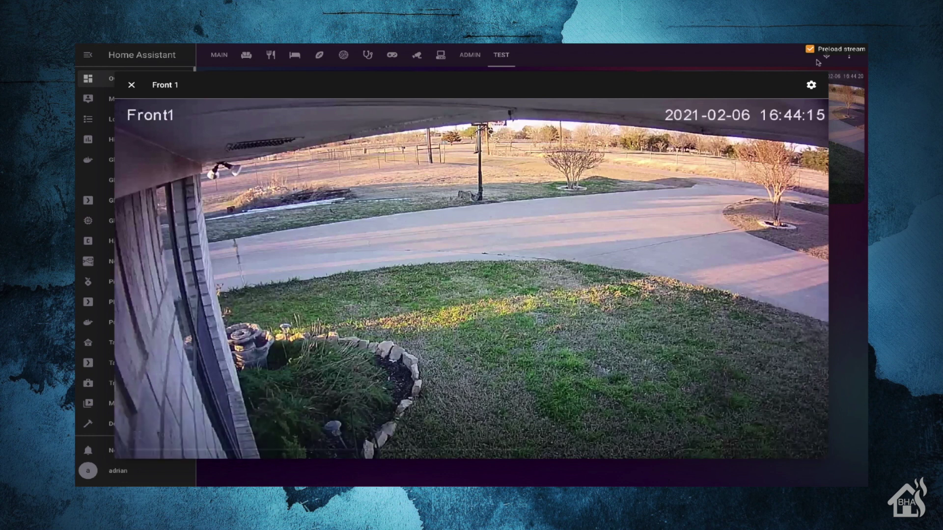
pyautogui.moveTo(791, 131)
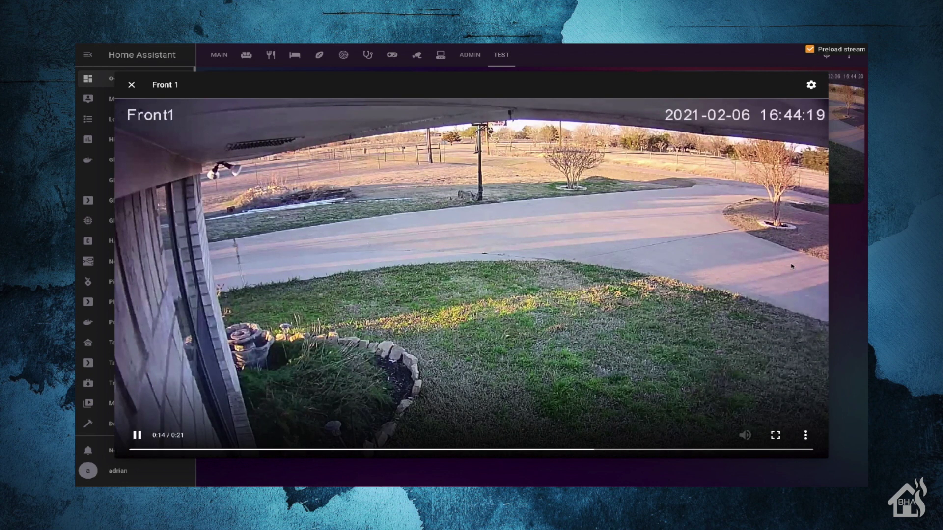
pyautogui.click(844, 251)
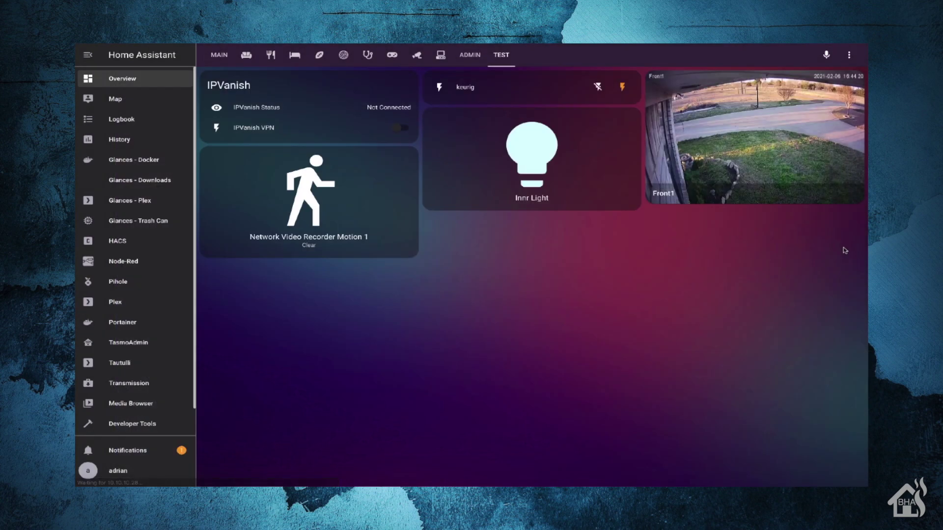